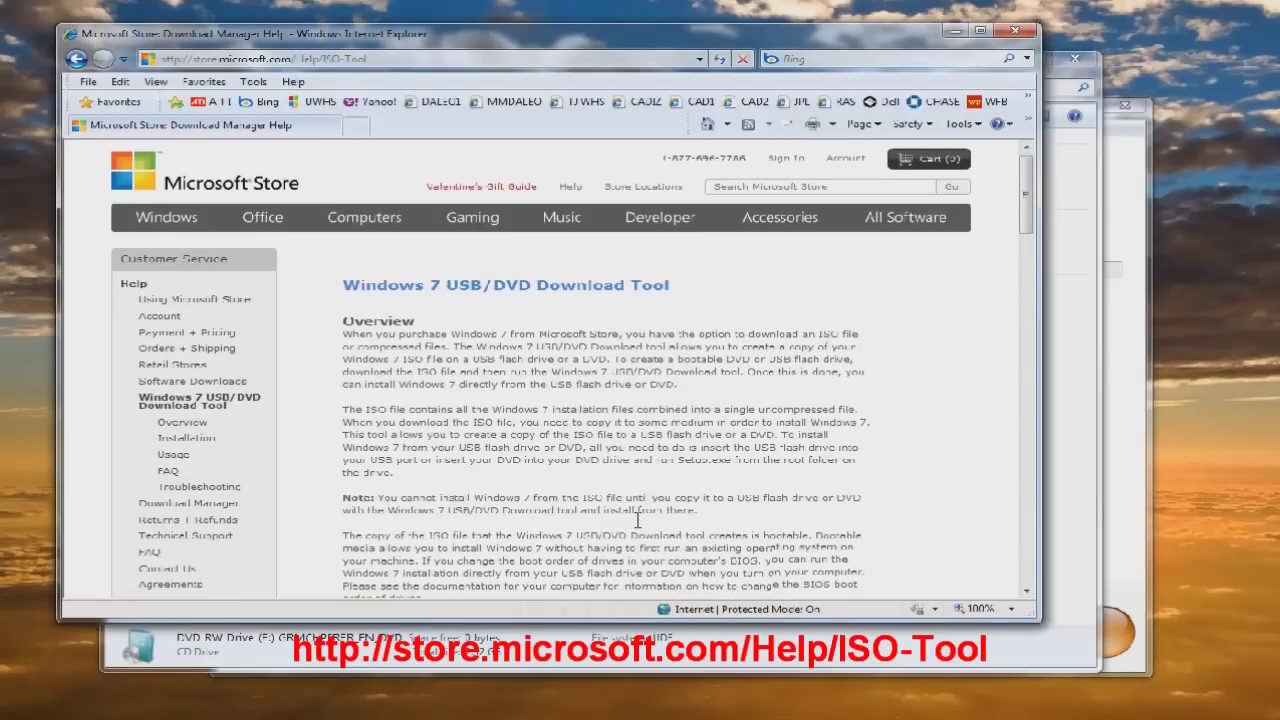
- Download the Windows 7 USB/DVD Download Tool installer from the Installation section's link
{"action": "scroll", "coordinate": [546, 540], "scroll_direction": "down", "scroll_amount": 4}
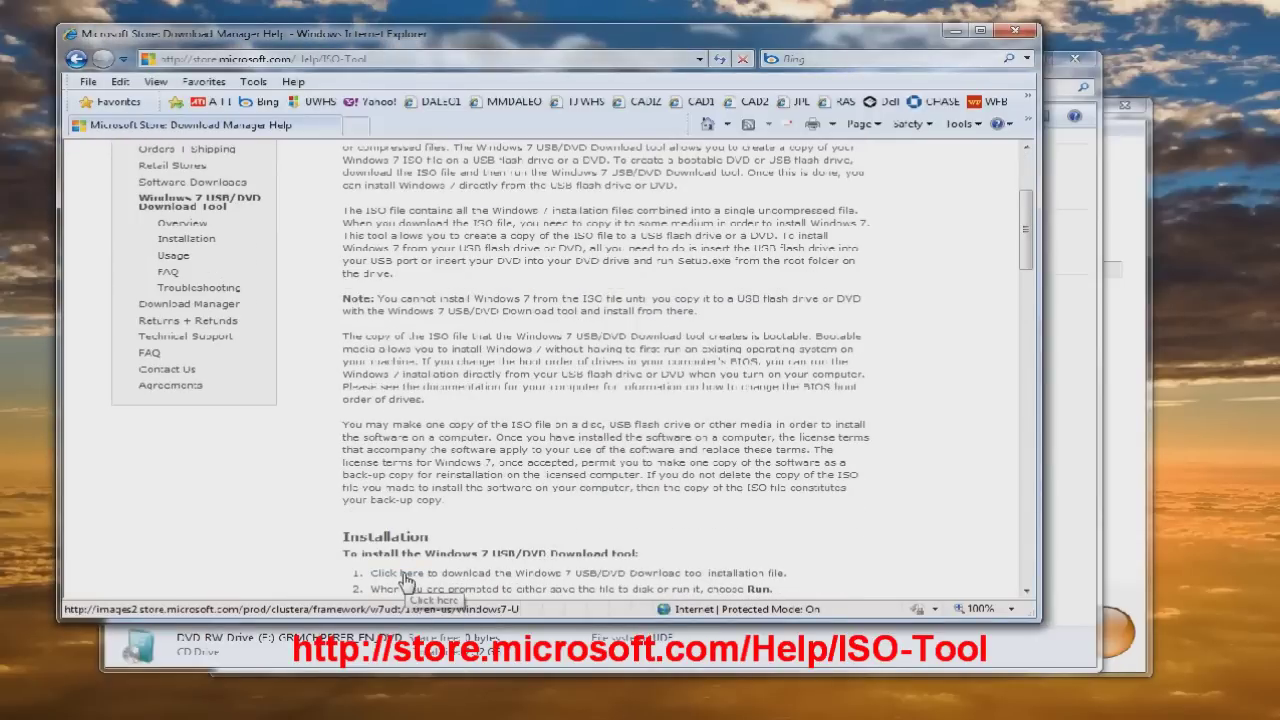
{"action": "left_click", "coordinate": [404, 576]}
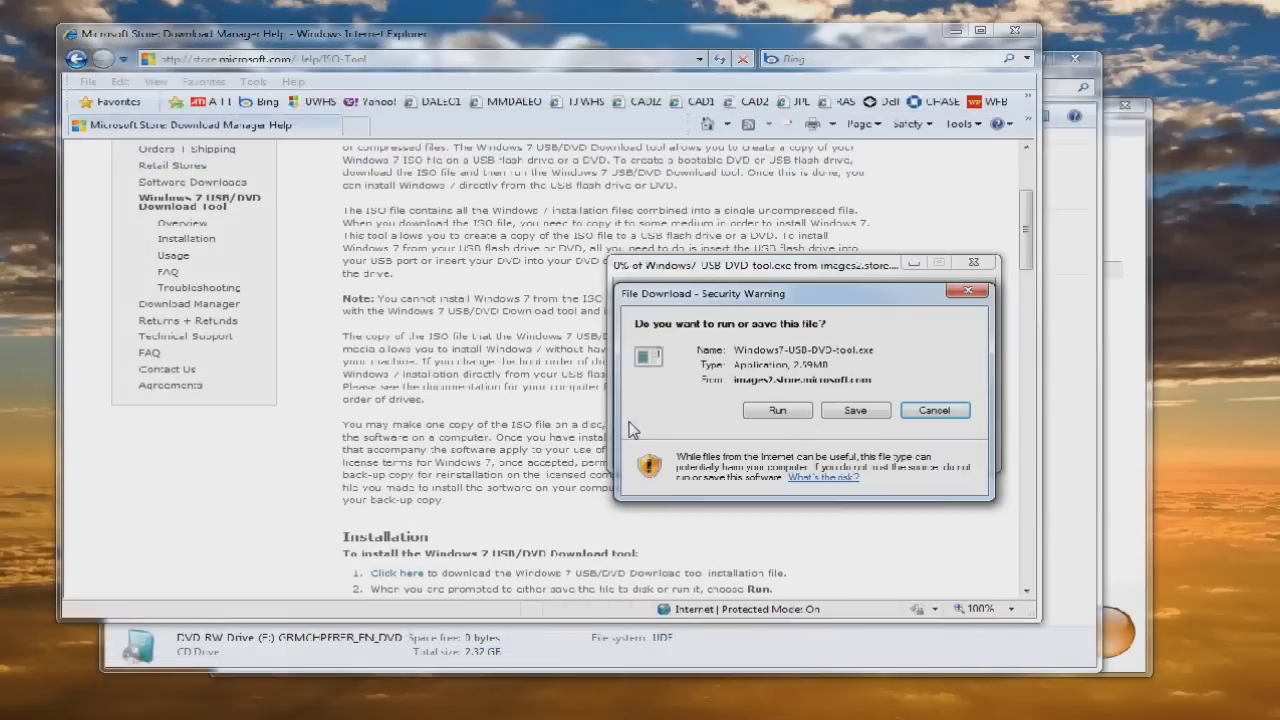
- Run the verified installer and install the Windows 7 USB/DVD Download Tool through to Finish
{"action": "left_click", "coordinate": [774, 410]}
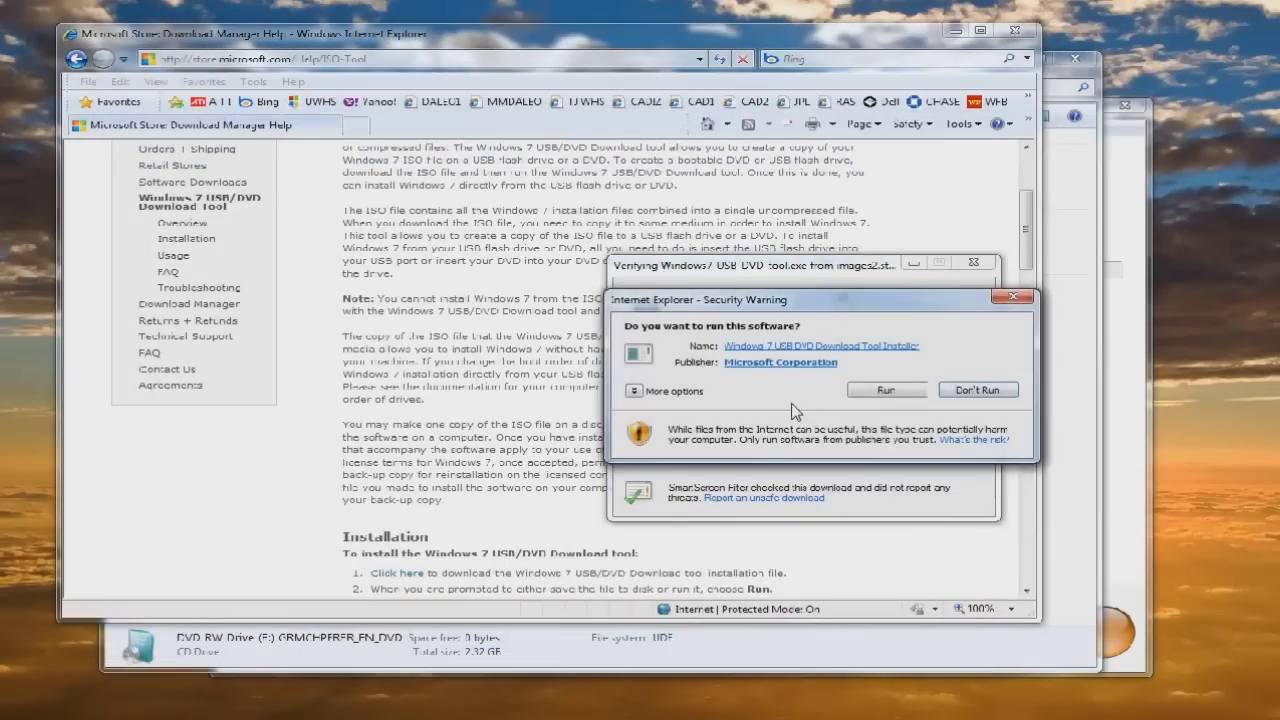
{"action": "left_click", "coordinate": [885, 394]}
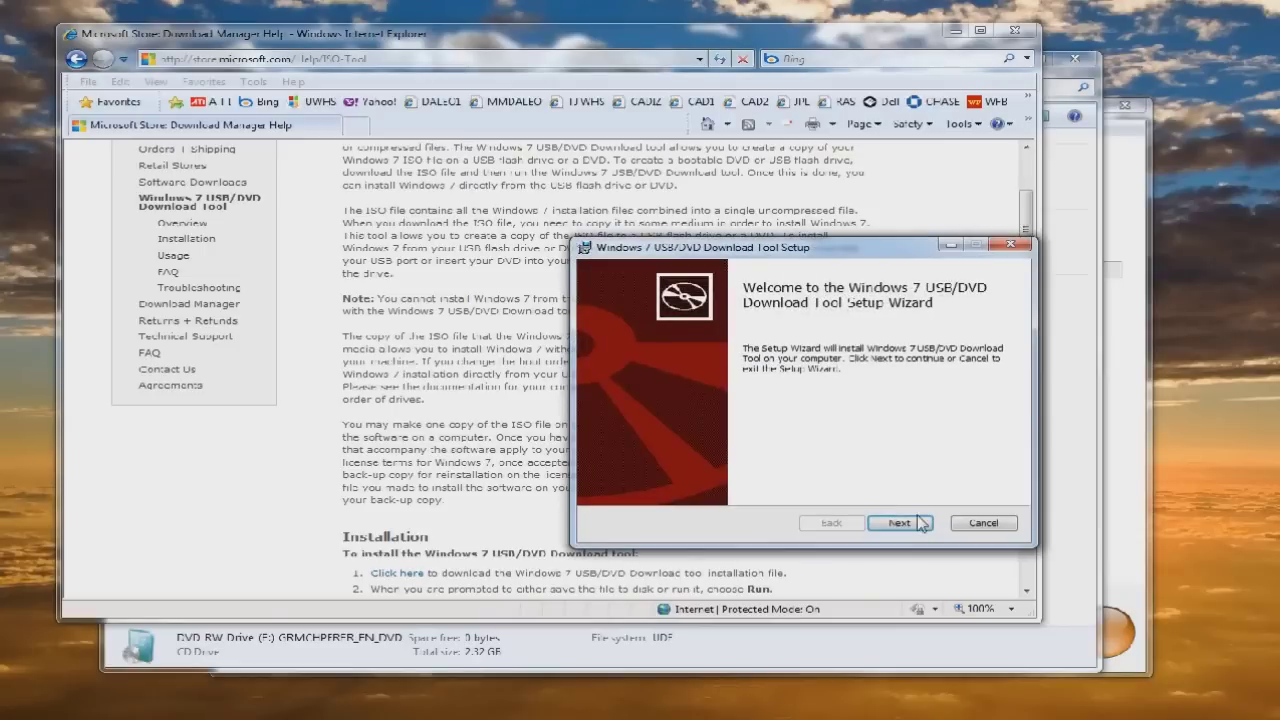
{"action": "left_click", "coordinate": [900, 524]}
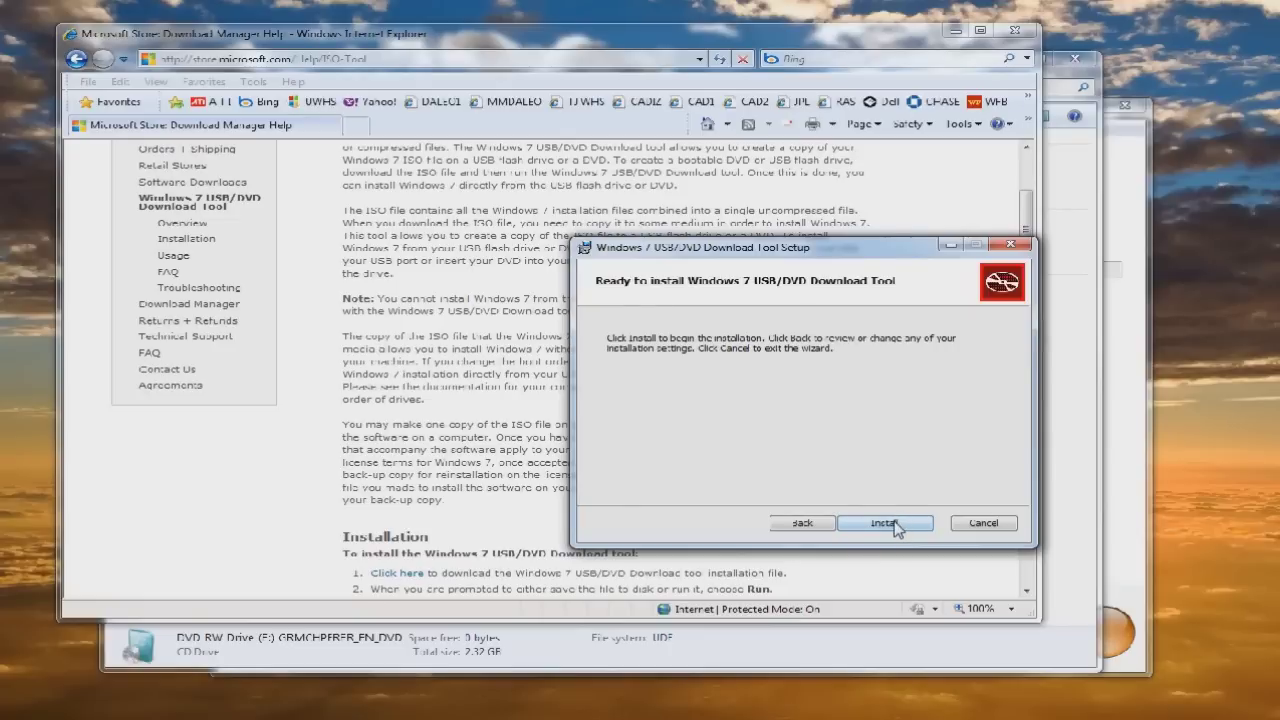
{"action": "left_click", "coordinate": [892, 524]}
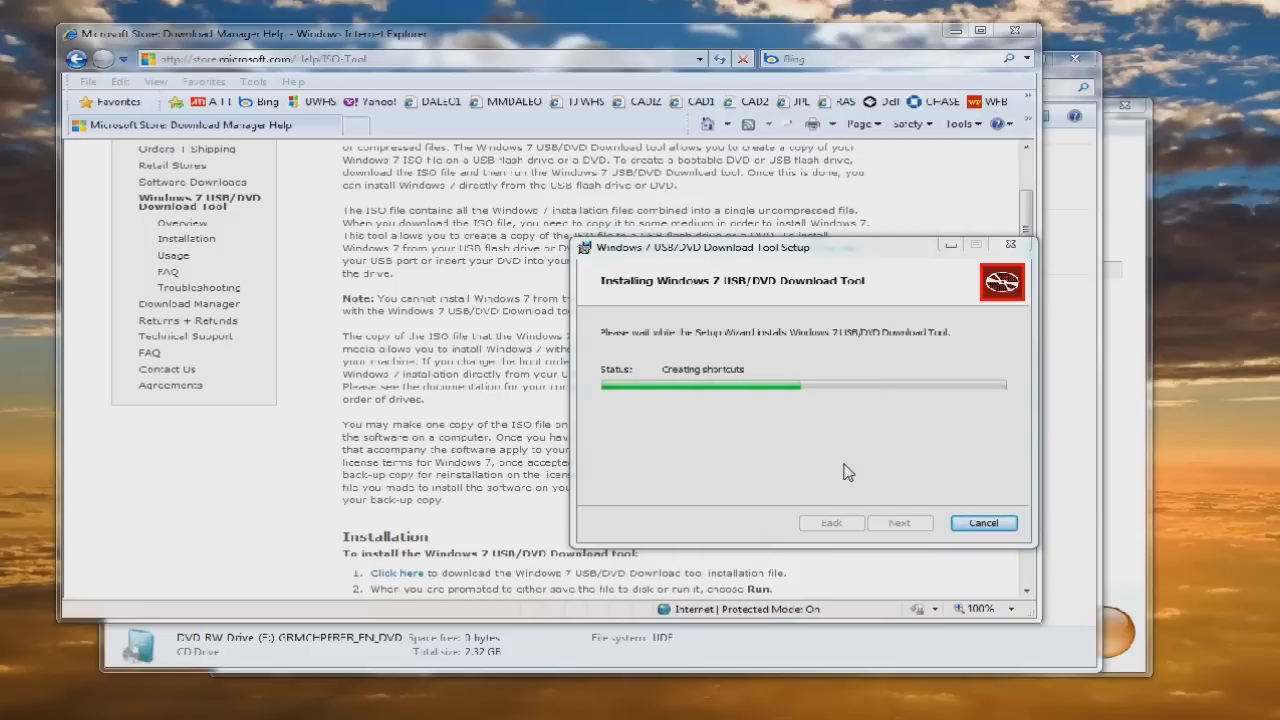
{"action": "left_click", "coordinate": [912, 525]}
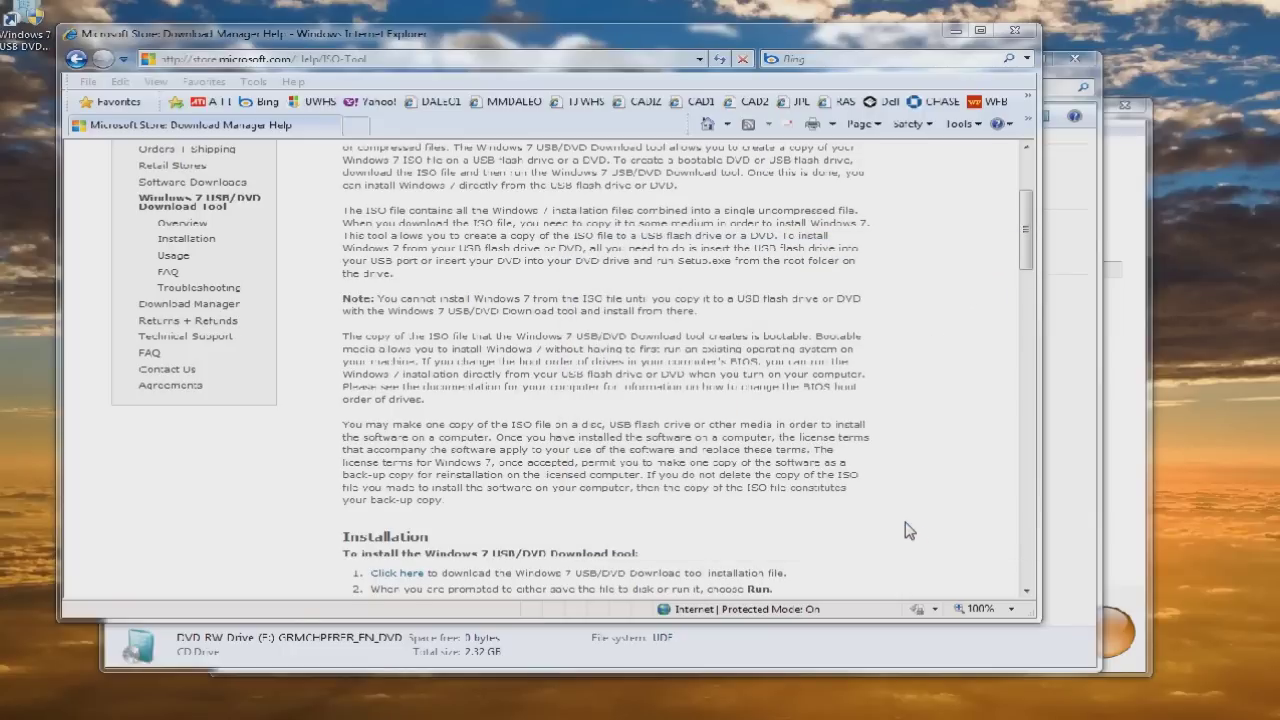
- Close Internet Explorer and the disc imaging window, then launch Windows 7 USB DVD Download Tool from Start
{"action": "left_click", "coordinate": [1015, 31]}
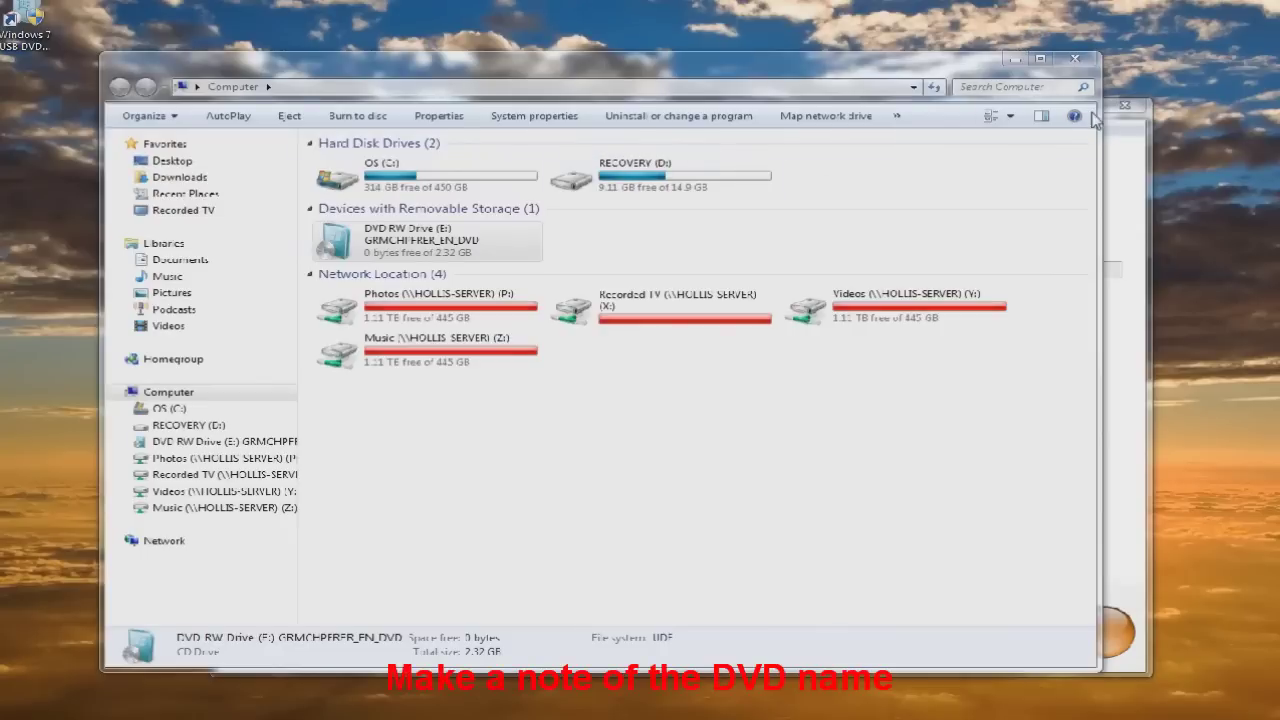
{"action": "left_click", "coordinate": [1124, 104]}
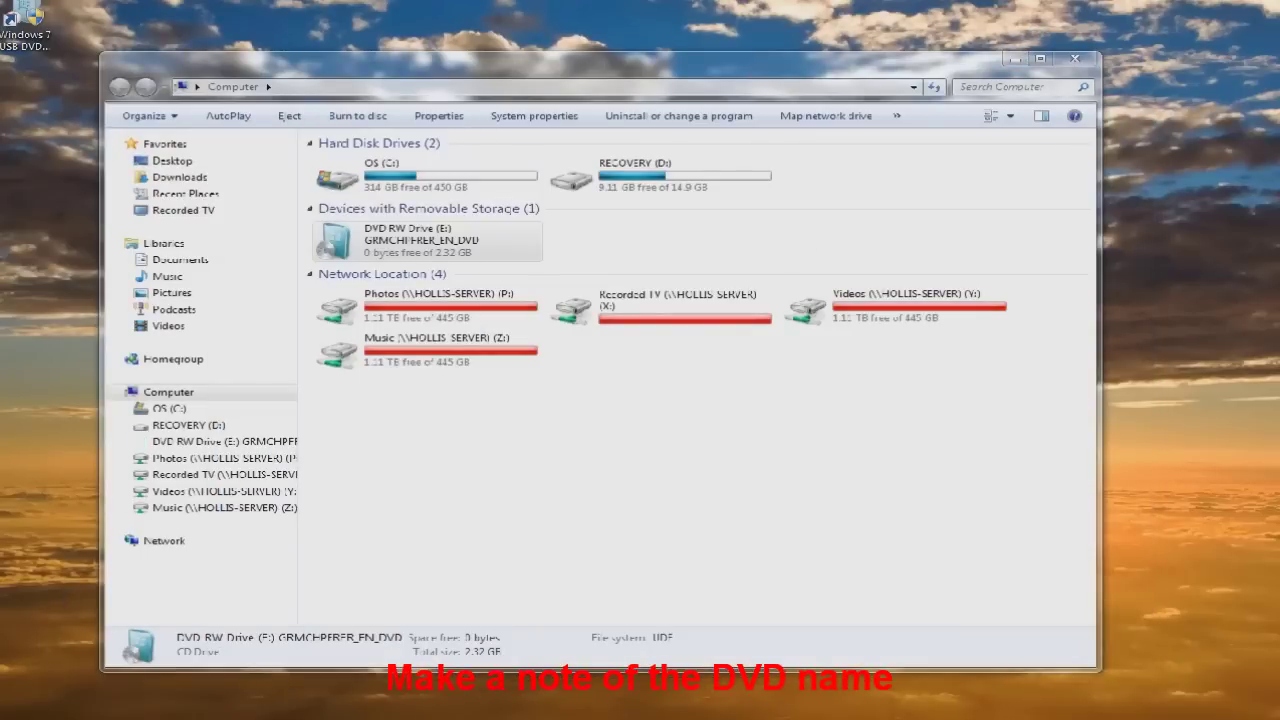
{"action": "key", "text": "super"}
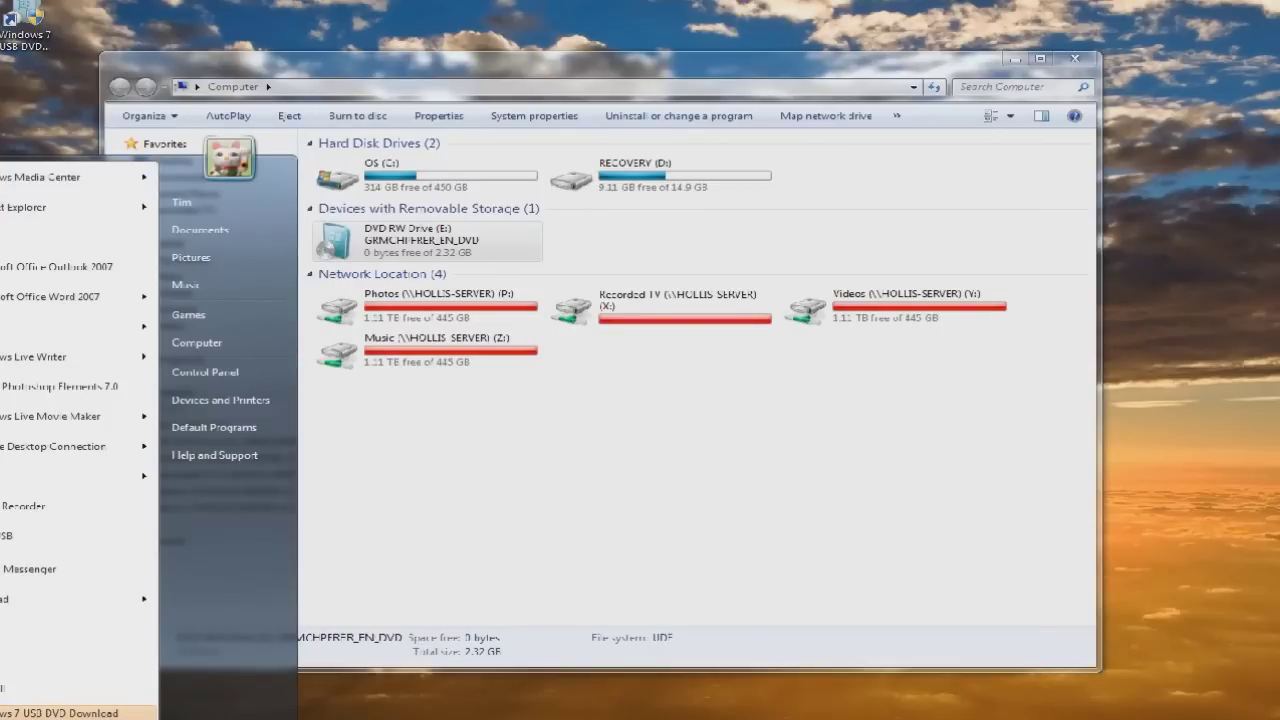
{"action": "key", "text": "Return"}
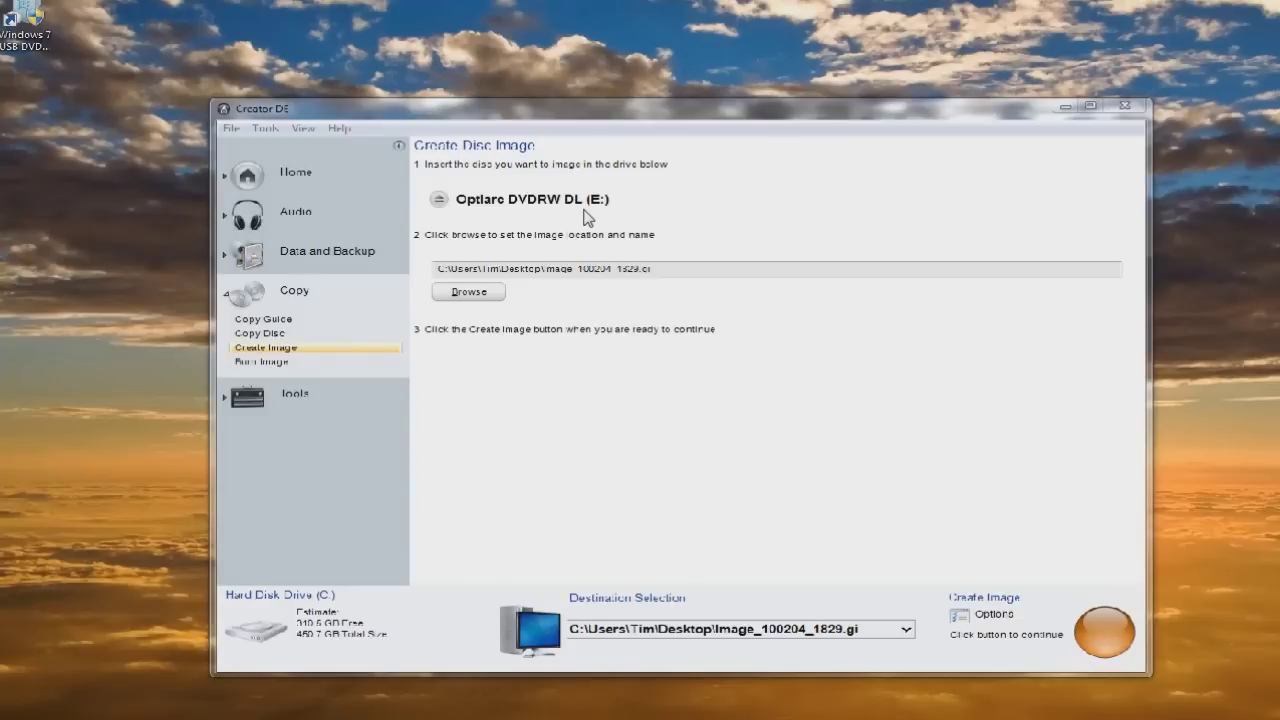
- Save the DVD image to the Desktop as GRMCHPFRER_EN_DVD in ISO Image (*.iso) format and start creating it
{"action": "left_click", "coordinate": [470, 294]}
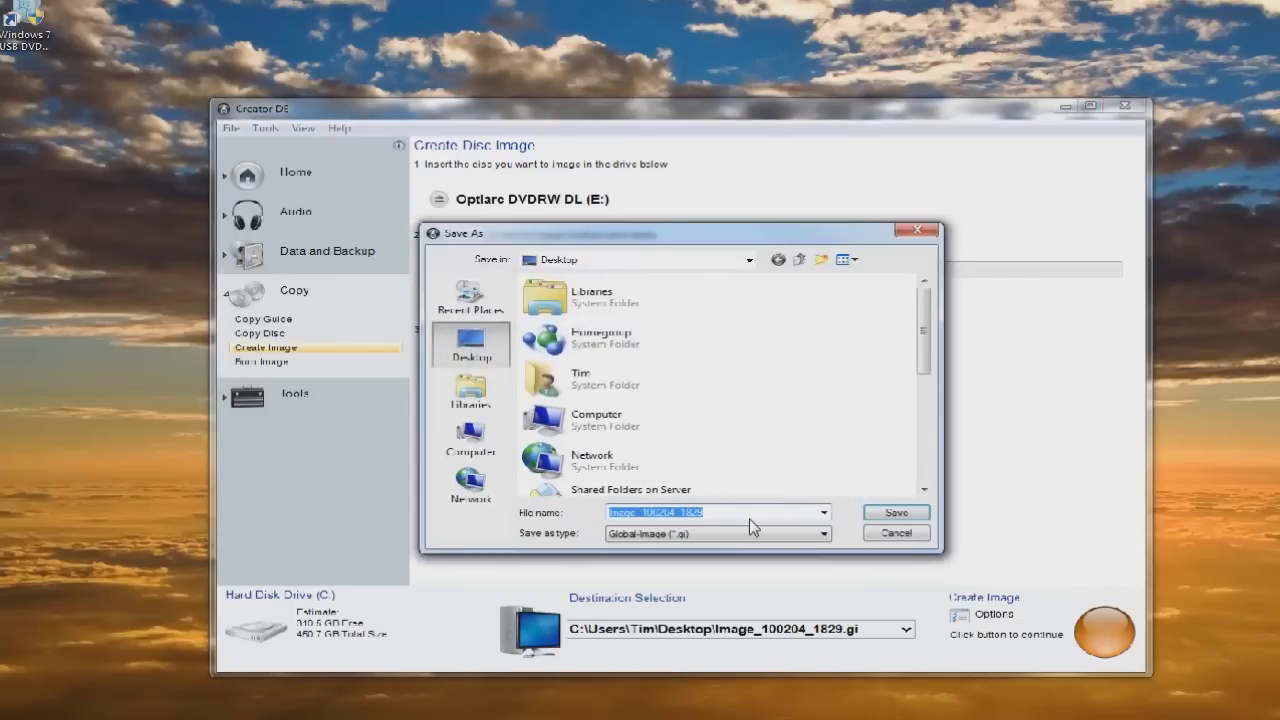
{"action": "type", "text": "GRMCHPFRER_EN_DVD"}
{"action": "key", "text": "Tab"}
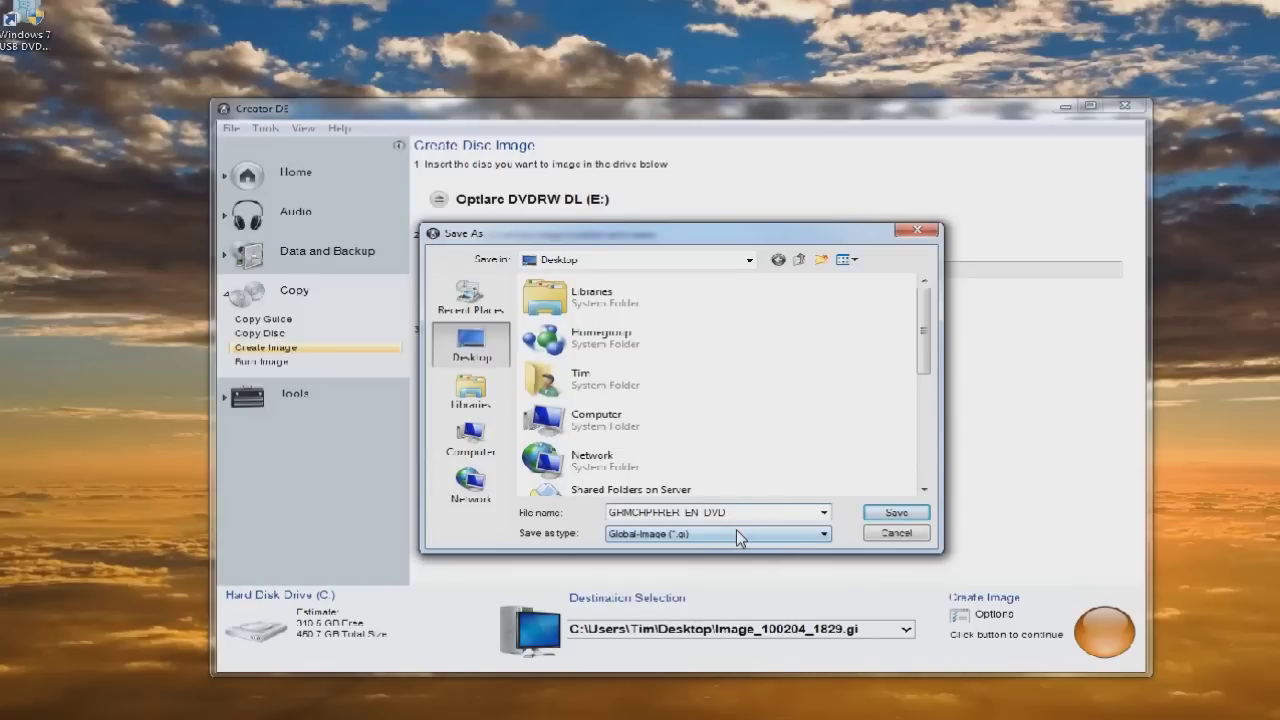
{"action": "left_click", "coordinate": [688, 532]}
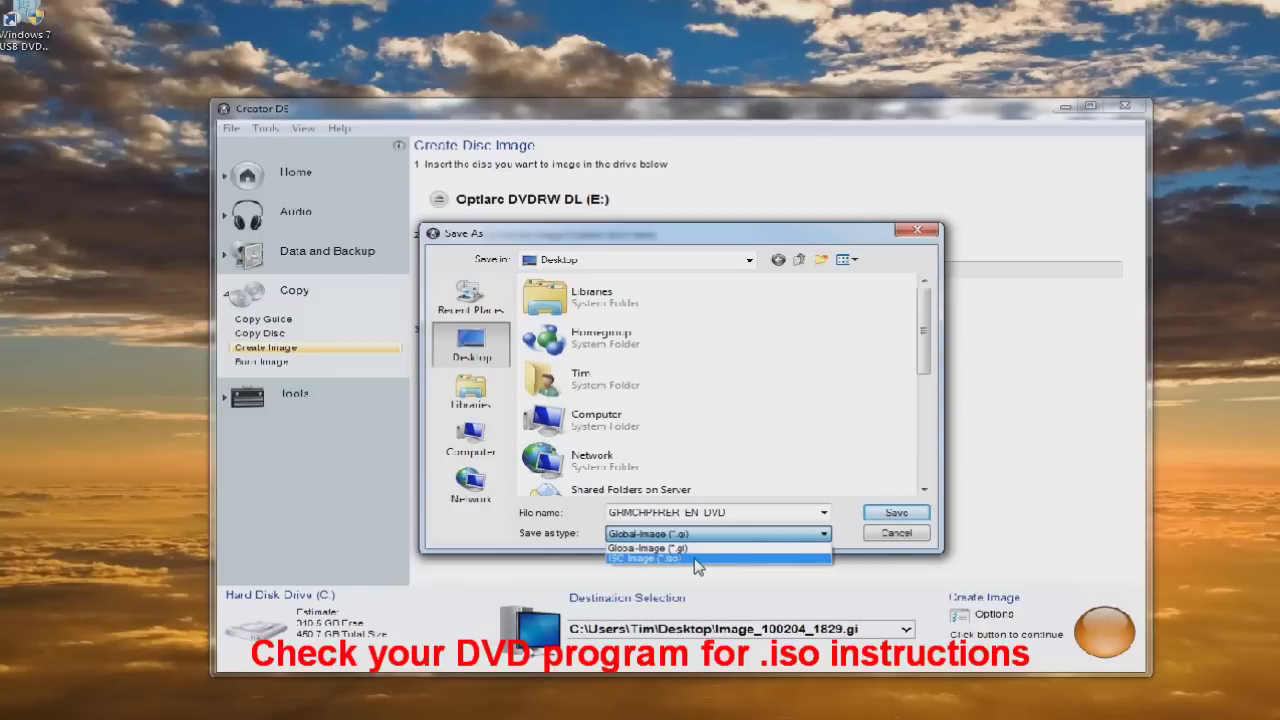
{"action": "left_click", "coordinate": [696, 560]}
{"action": "left_click", "coordinate": [896, 512]}
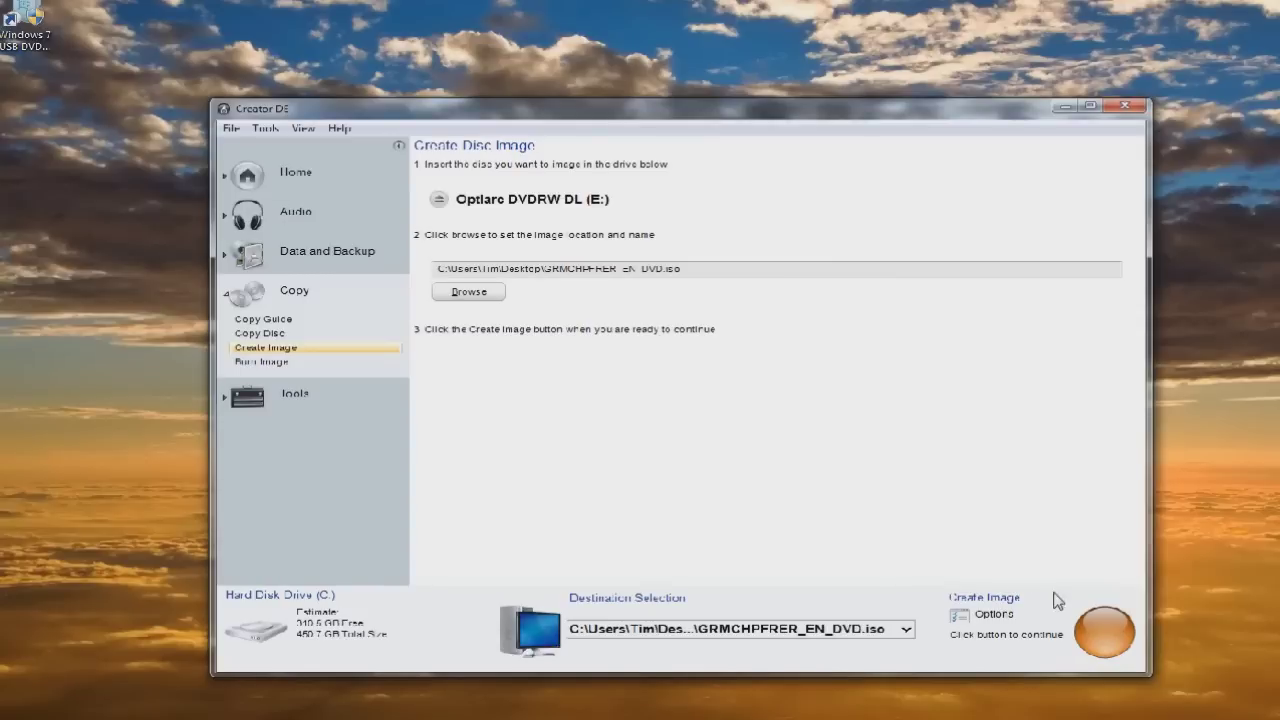
{"action": "left_click", "coordinate": [1104, 632]}
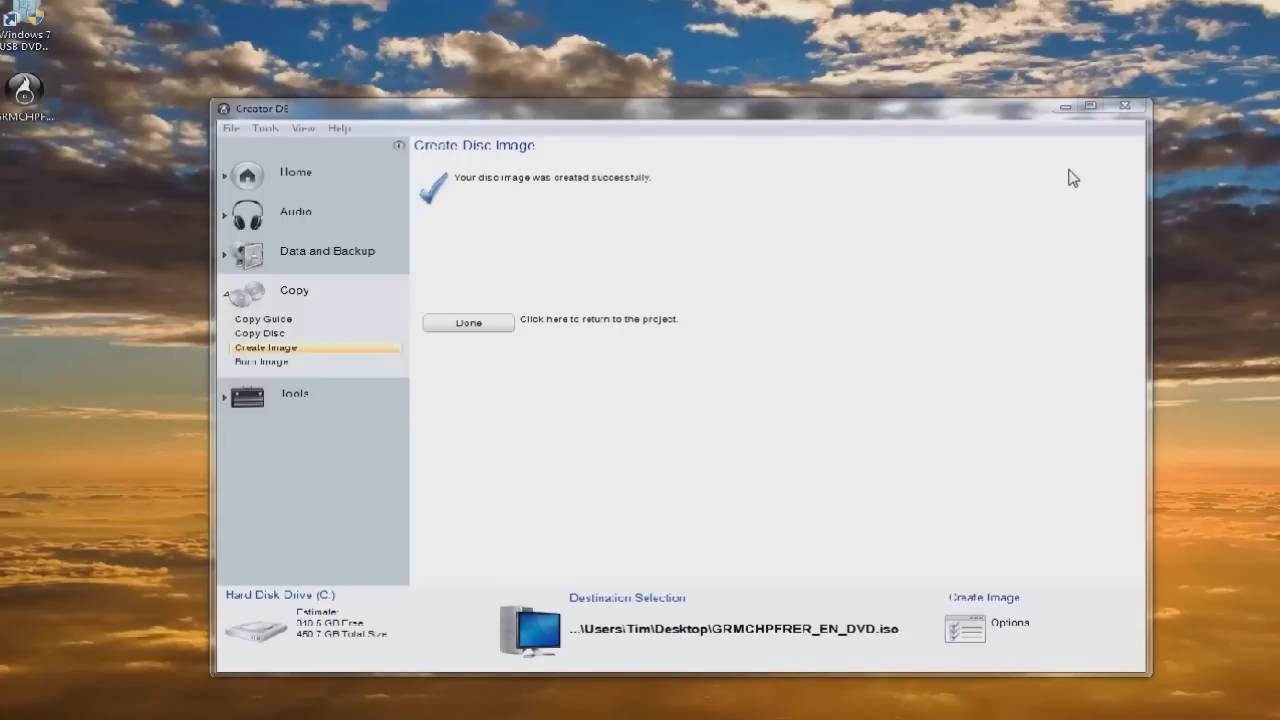
- Close Roxio Creator DE once GRMCHPFRER_EN_DVD.iso has been created
{"action": "left_click", "coordinate": [1126, 108]}
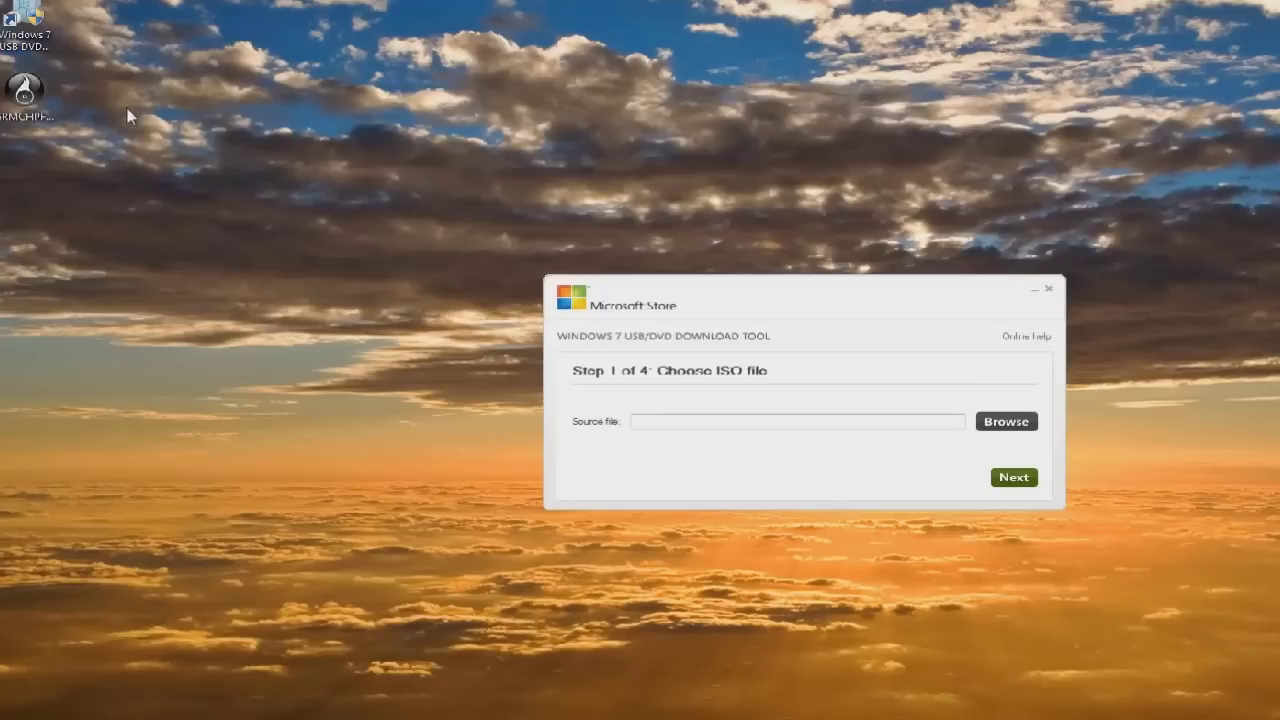
- Select GRMCHPFRER_EN_DVD.iso from the Desktop as the source file and advance to media type
{"action": "left_click_drag", "start_coordinate": [477, 385], "coordinate": [452, 425]}
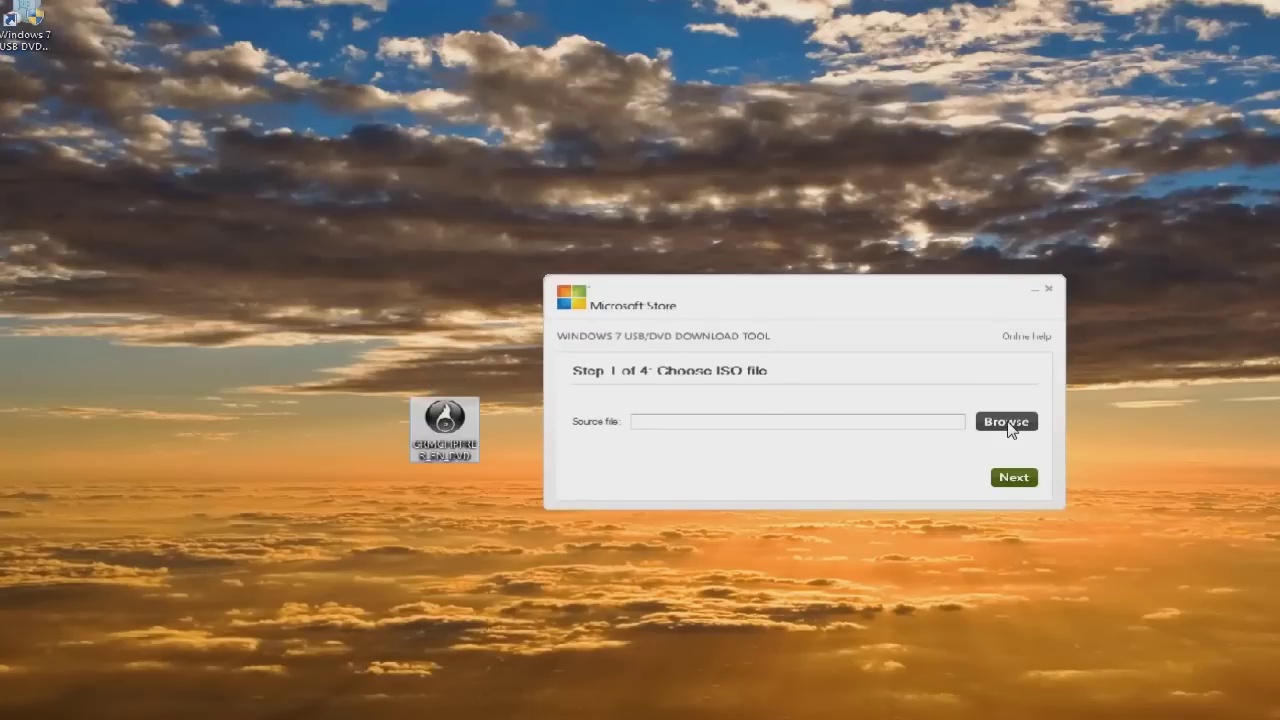
{"action": "left_click", "coordinate": [1008, 424]}
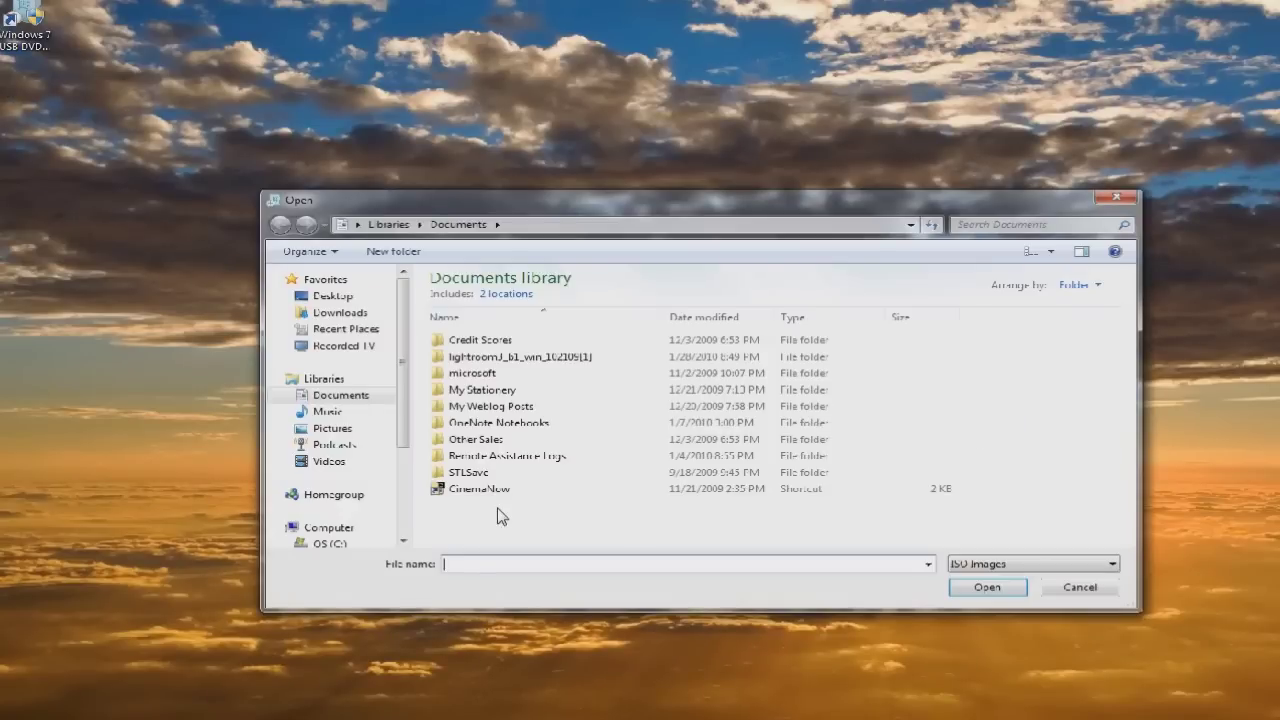
{"action": "left_click", "coordinate": [333, 296]}
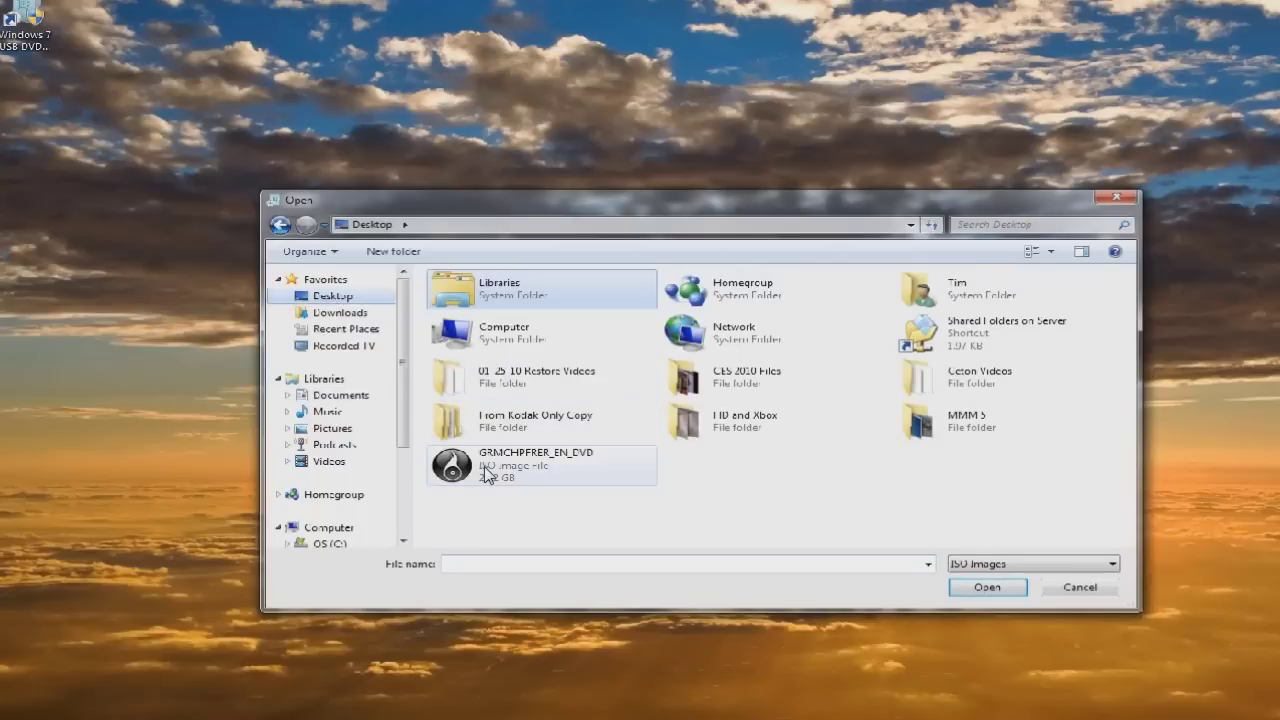
{"action": "left_click", "coordinate": [487, 475]}
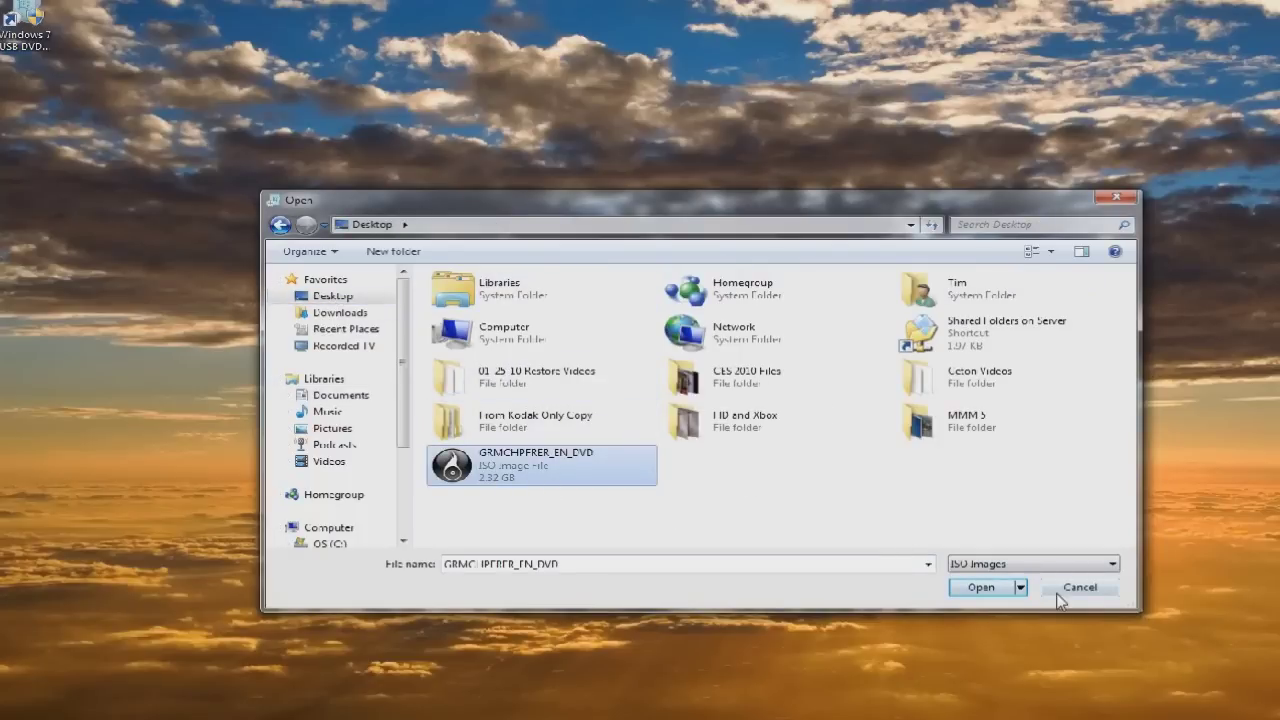
{"action": "left_click", "coordinate": [977, 588]}
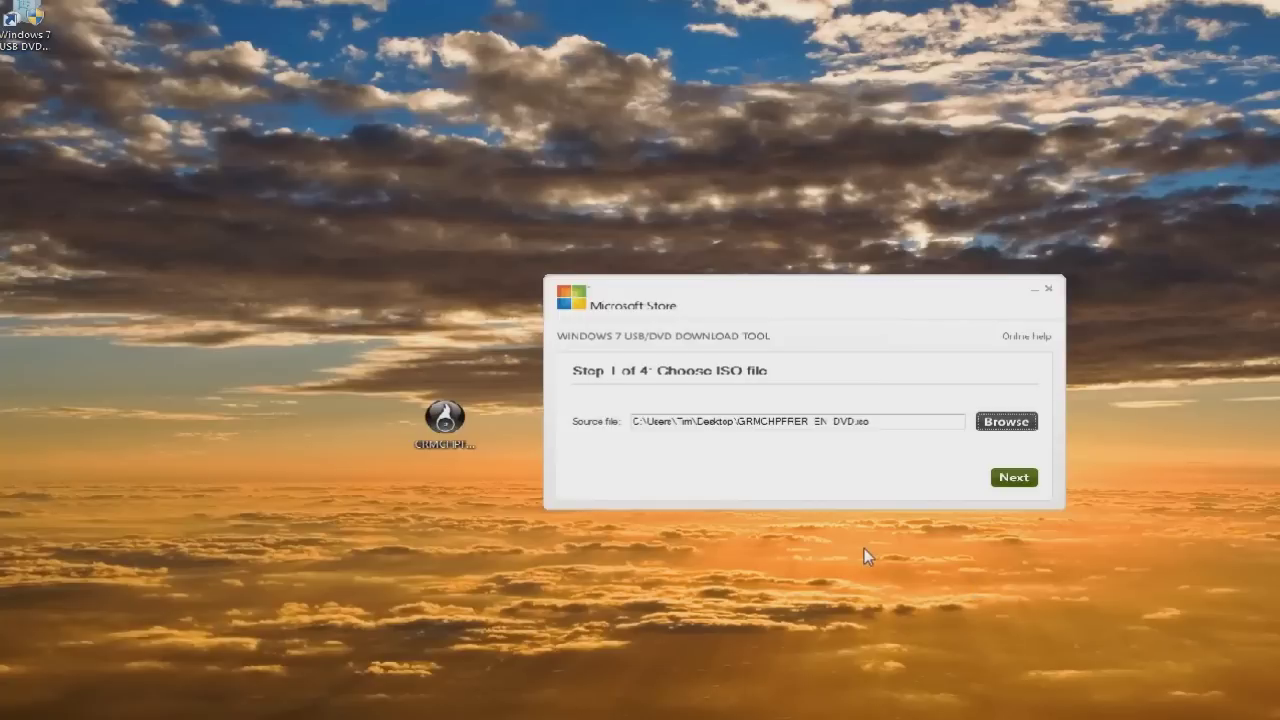
{"action": "left_click", "coordinate": [1024, 478]}
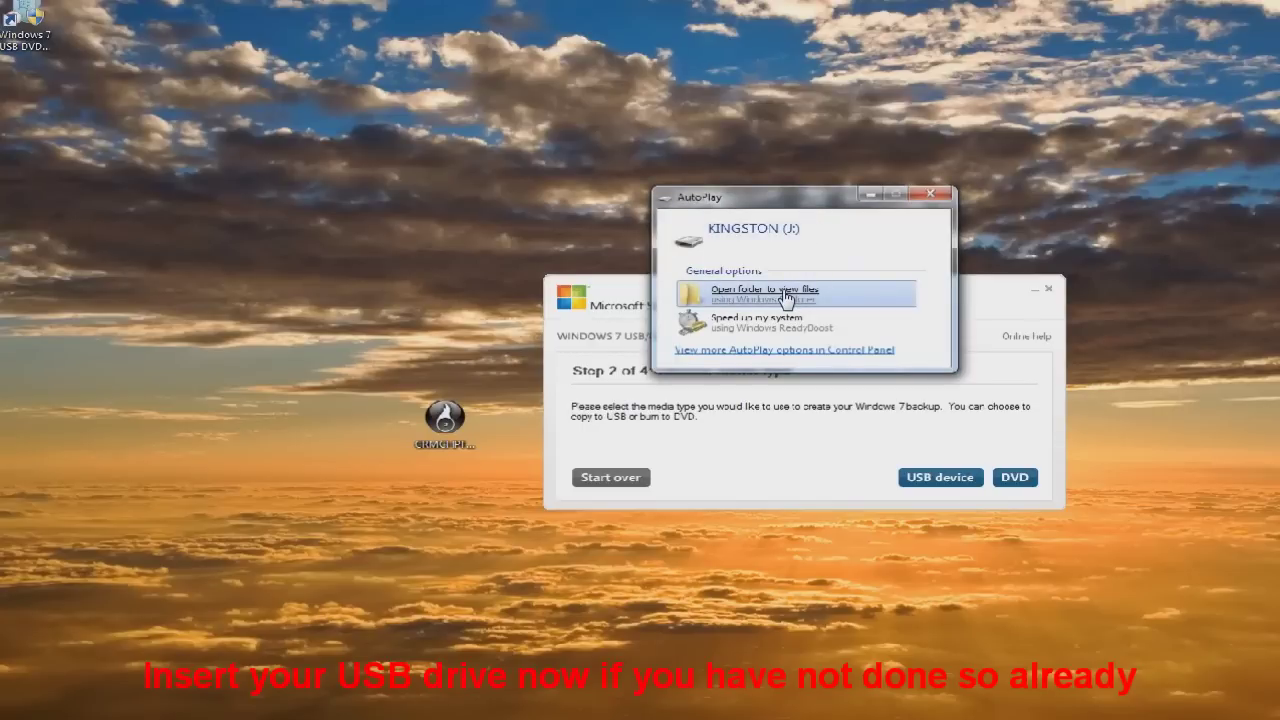
- Open the newly inserted KINGSTON (J:) drive from AutoPlay to view its files
{"action": "left_click", "coordinate": [786, 299]}
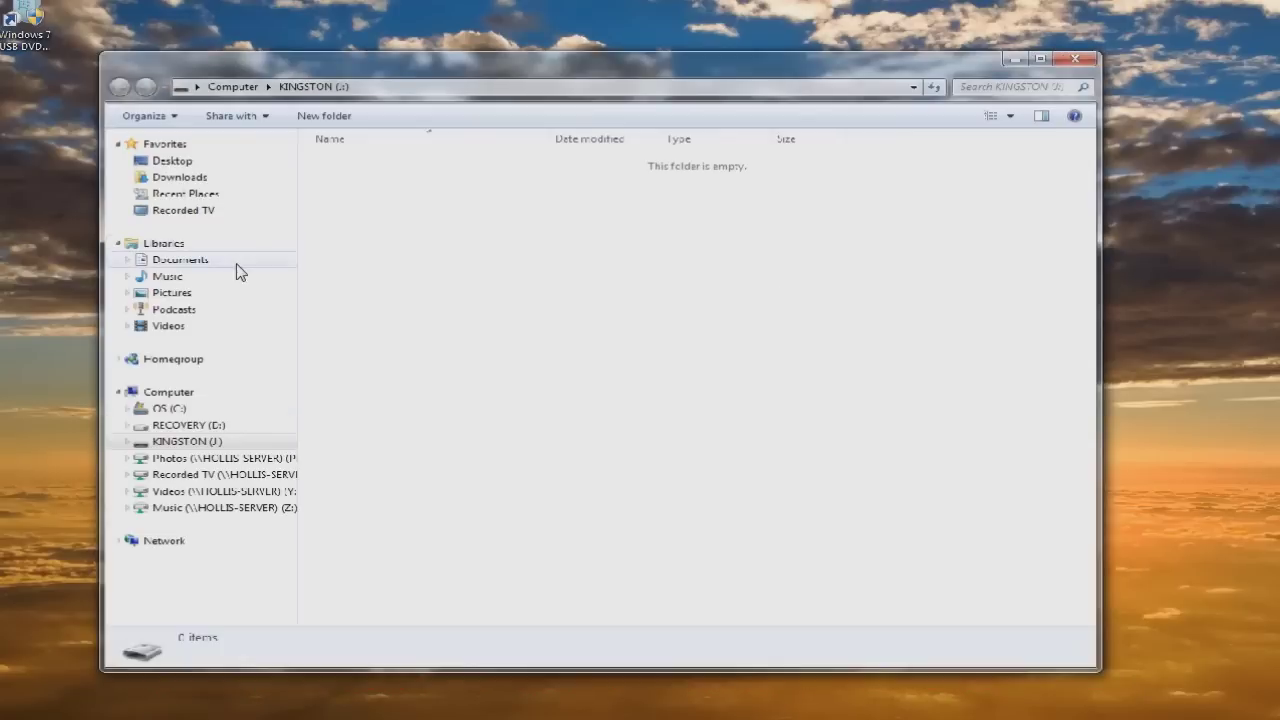
- Check the KINGSTON drive's properties (FAT32, 15.0 GB free), then close them and the drive window
{"action": "right_click", "coordinate": [183, 443]}
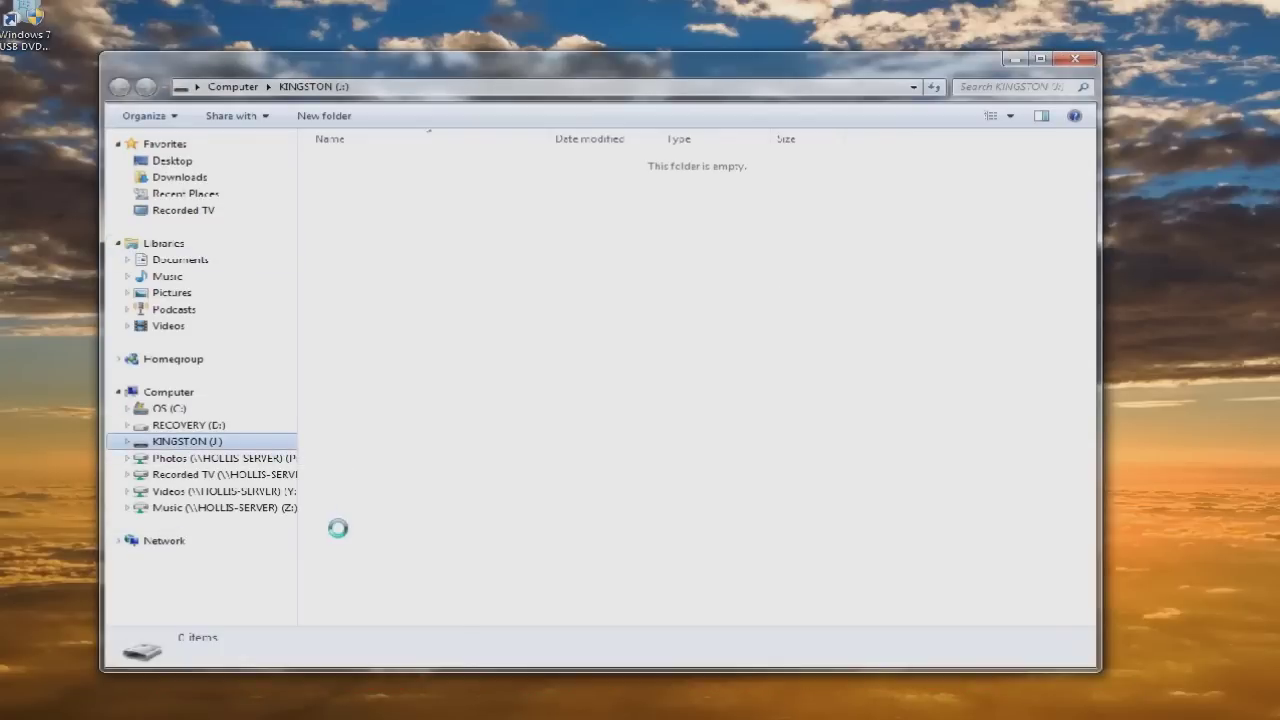
{"action": "key", "text": "r"}
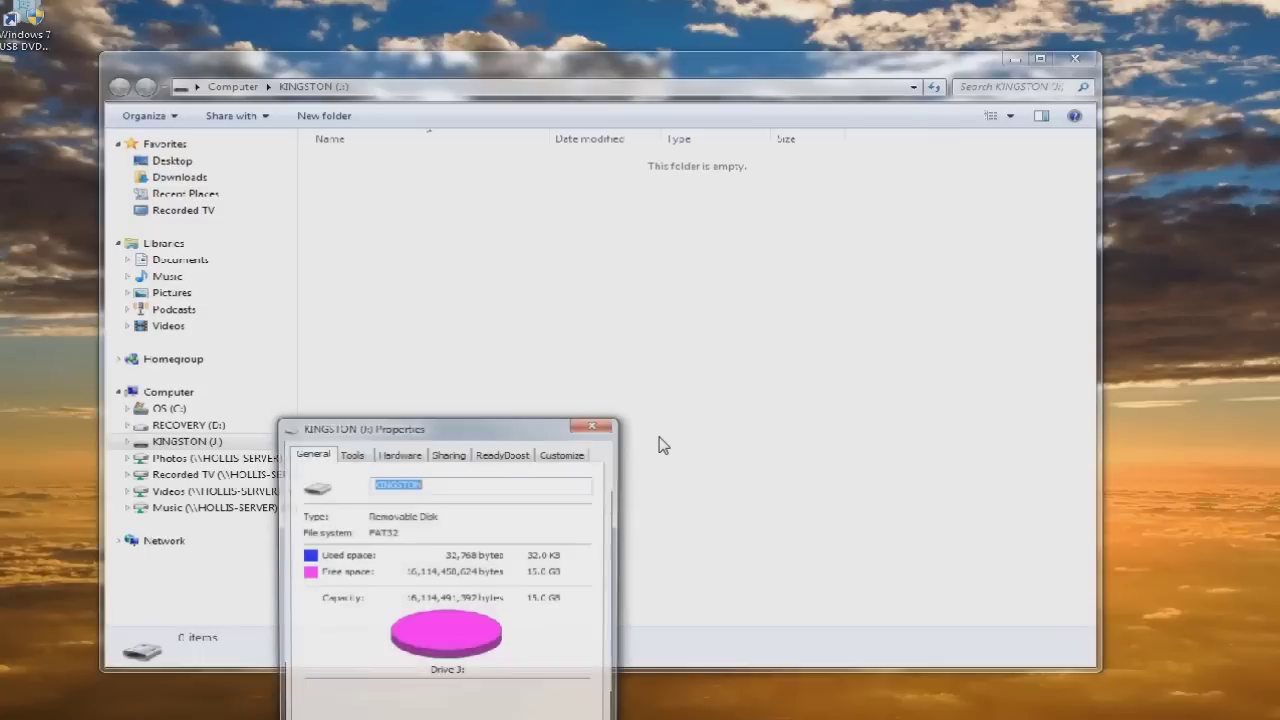
{"action": "left_click_drag", "start_coordinate": [489, 420], "coordinate": [609, 244]}
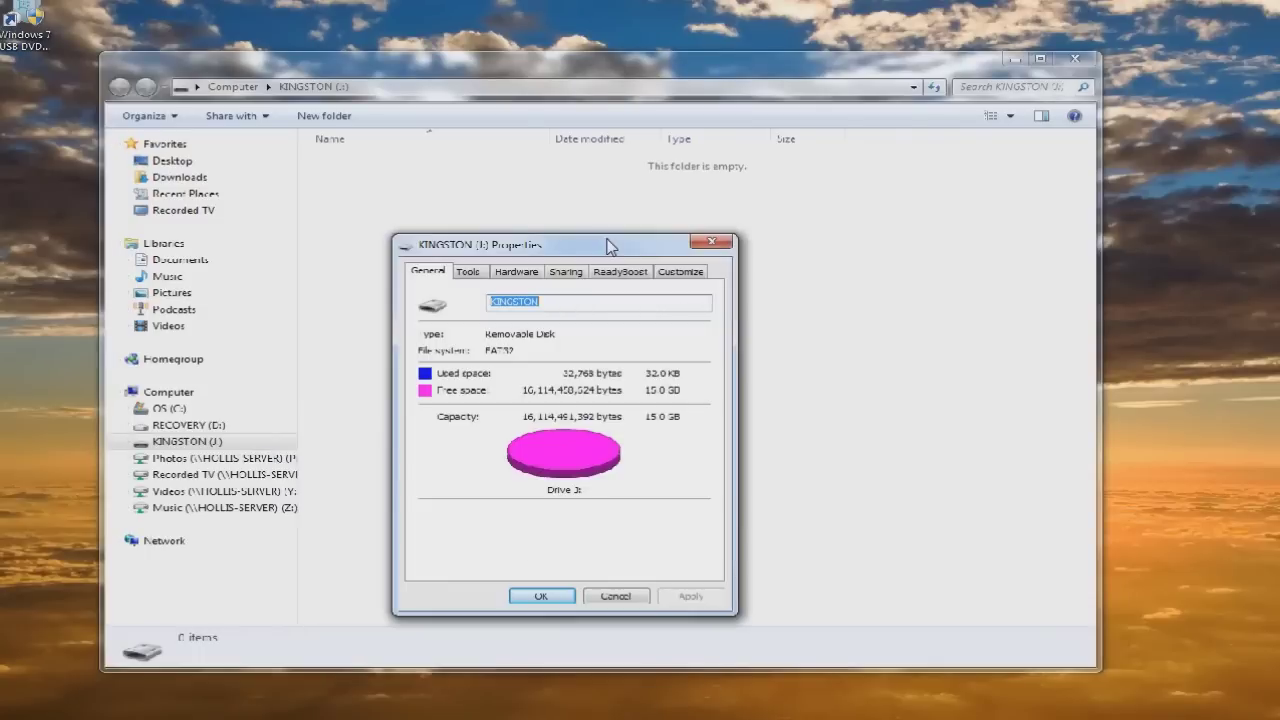
{"action": "left_click", "coordinate": [615, 594]}
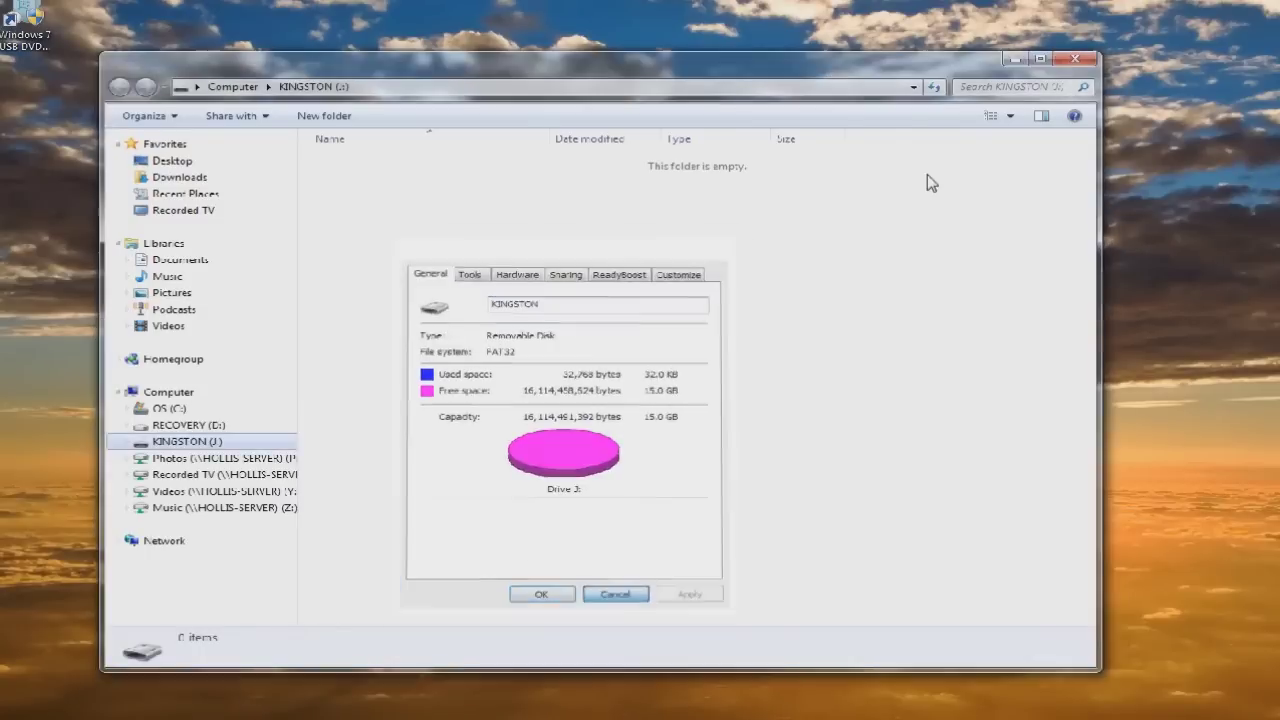
{"action": "left_click", "coordinate": [1075, 59]}
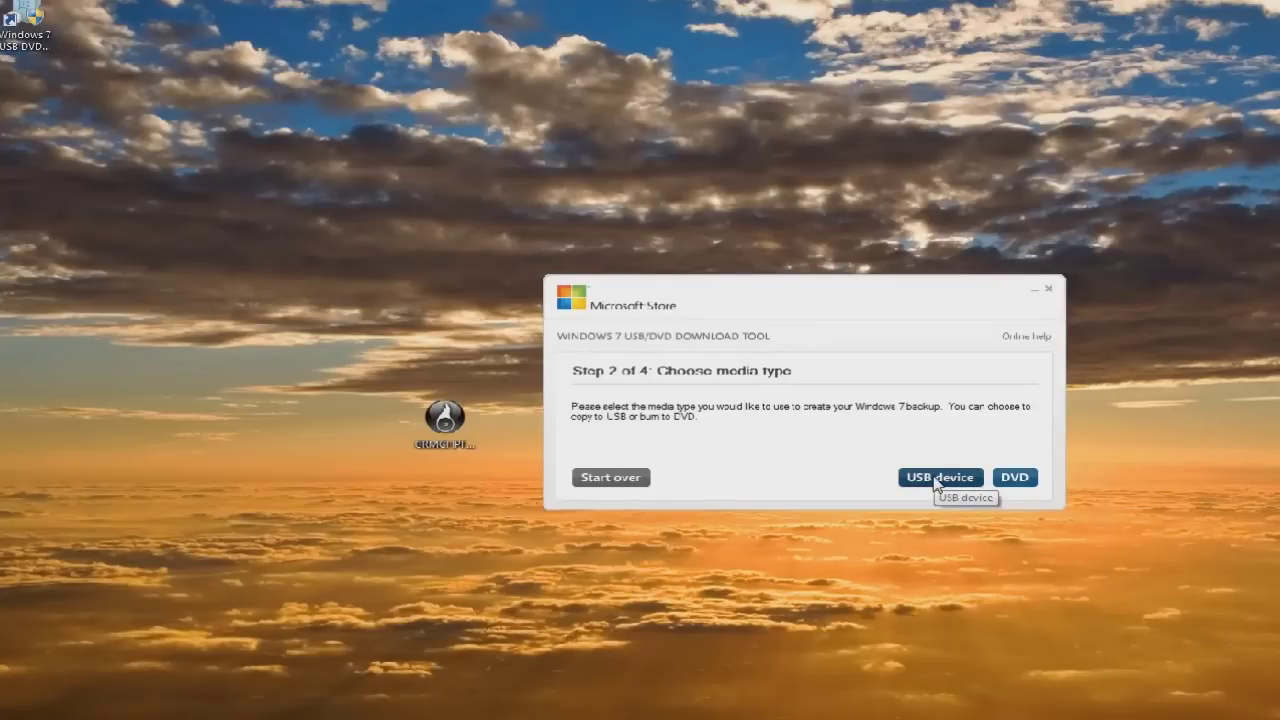
- Choose USB device with J: (KINGSTON) as the target, begin copying, and agree to erase it
{"action": "left_click", "coordinate": [937, 480]}
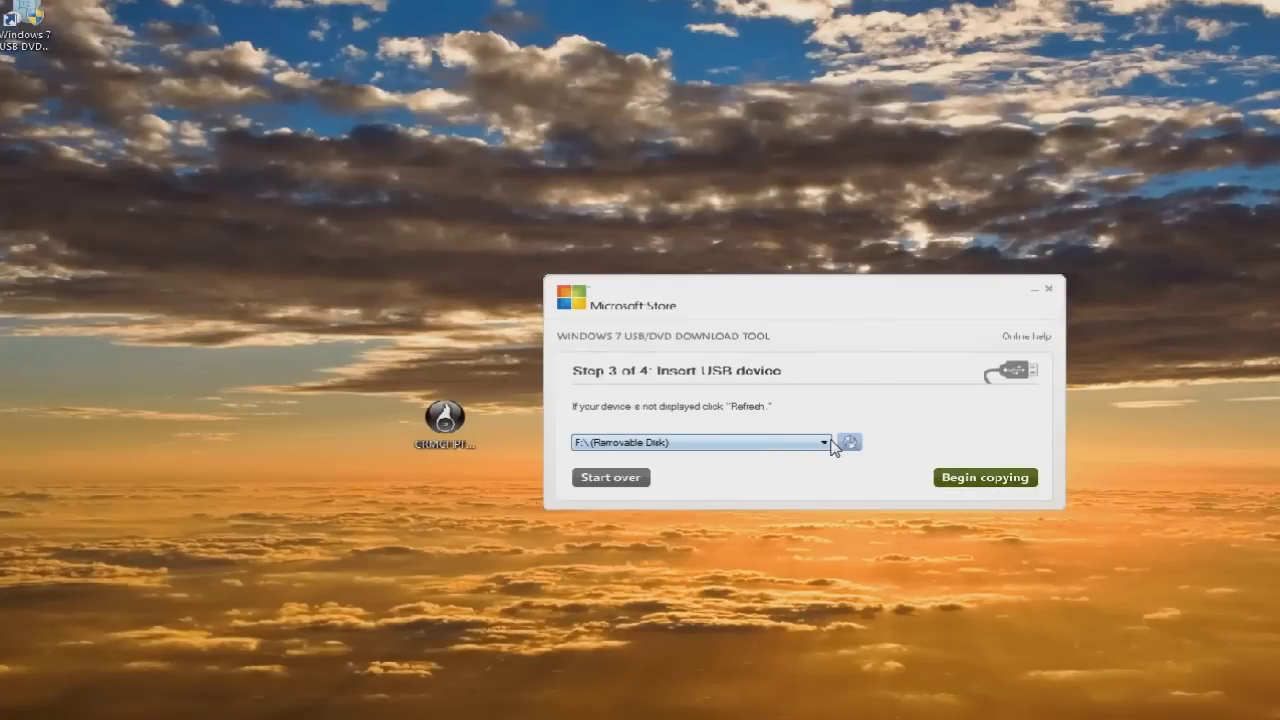
{"action": "left_click", "coordinate": [826, 443]}
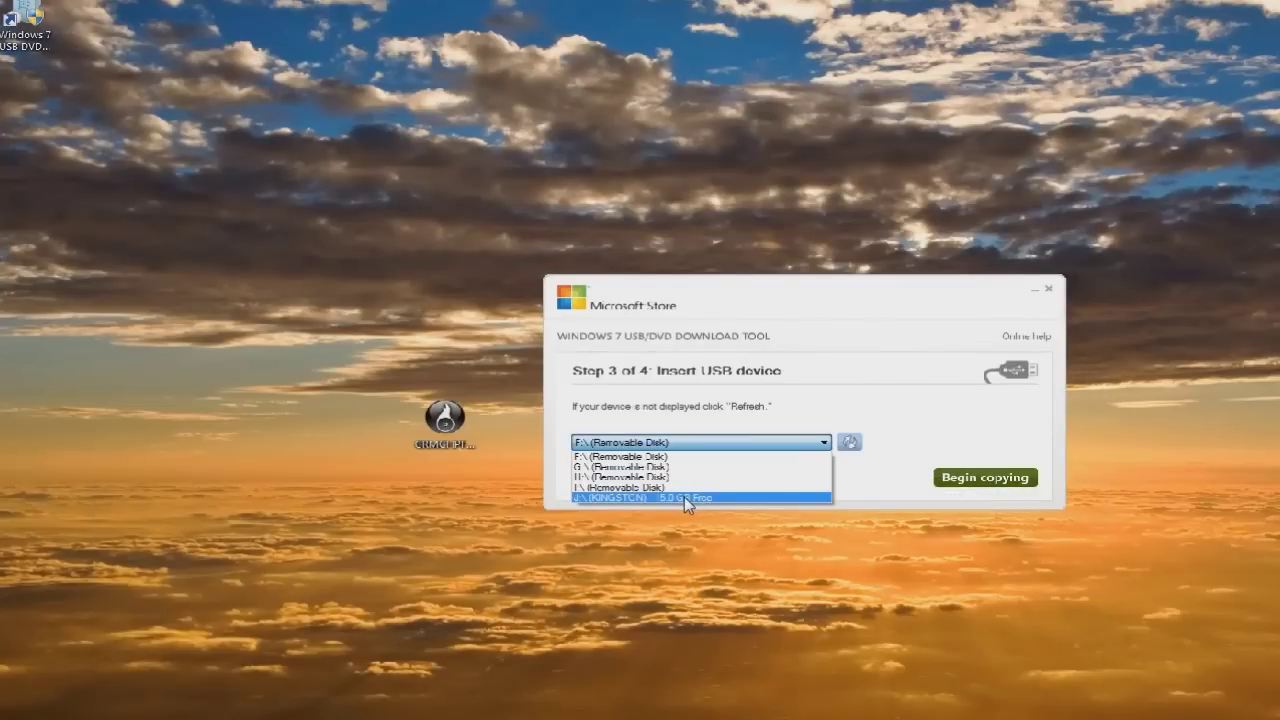
{"action": "left_click", "coordinate": [688, 498]}
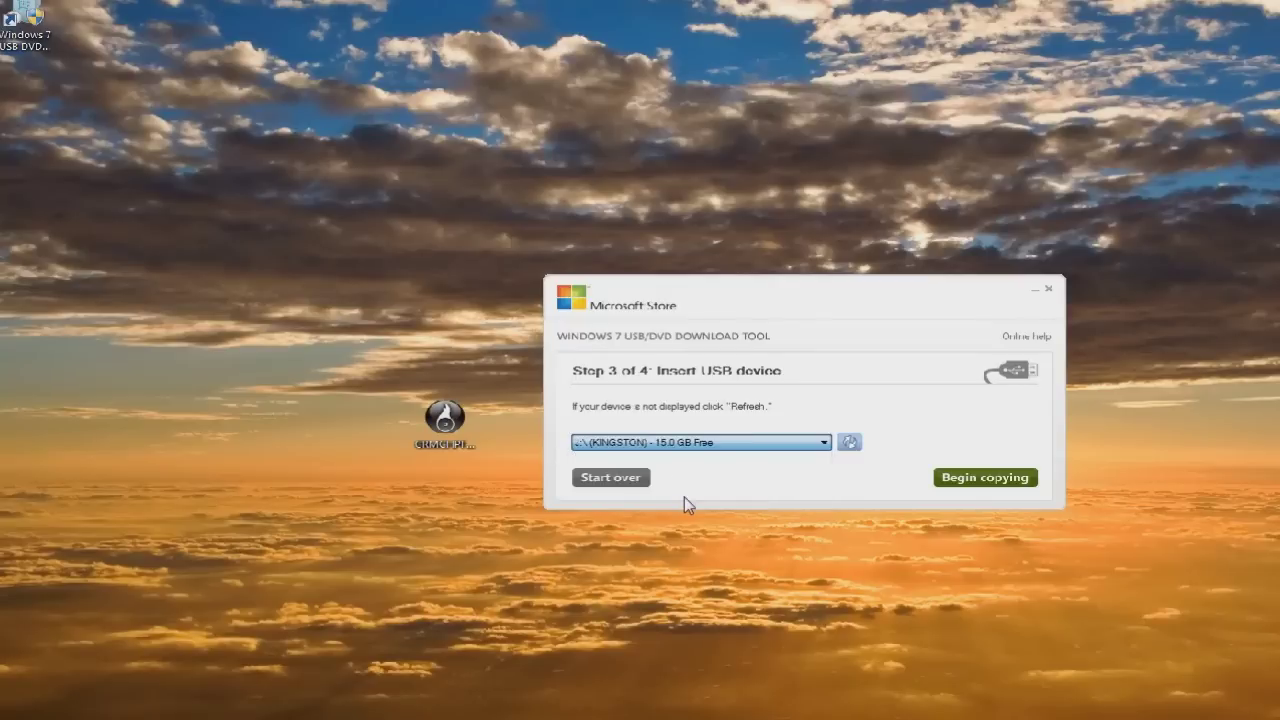
{"action": "left_click", "coordinate": [1008, 482]}
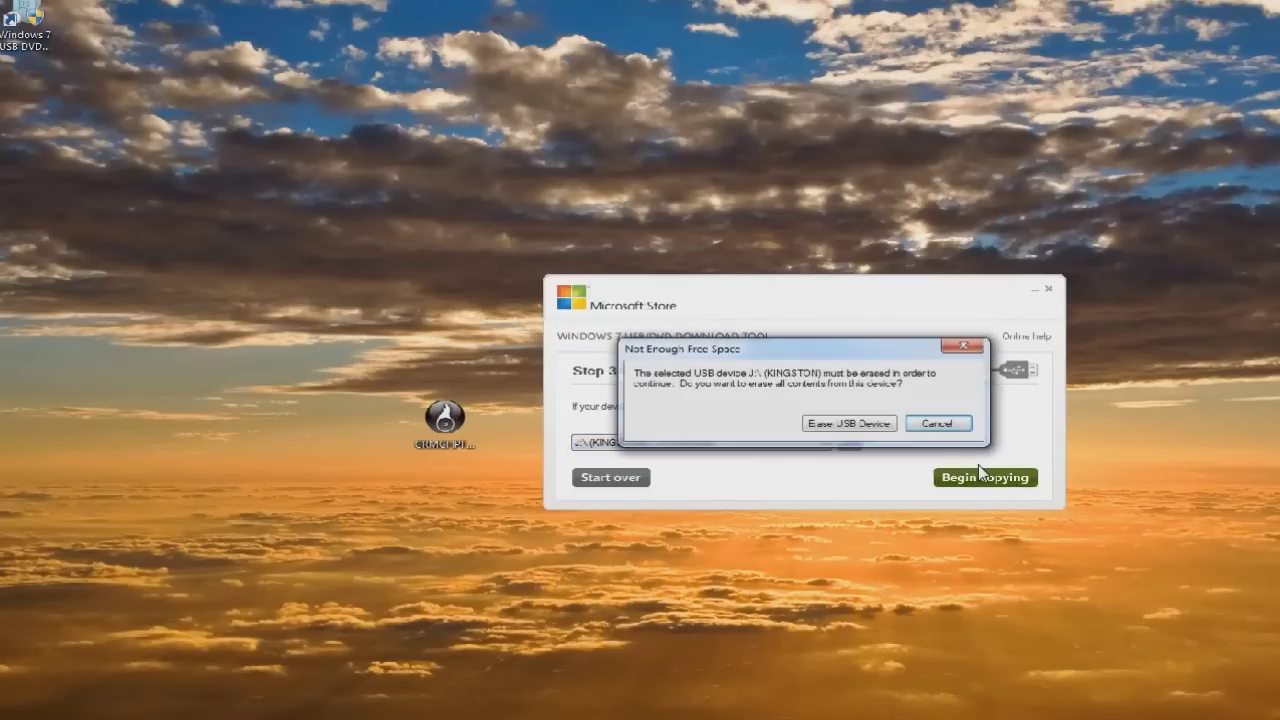
{"action": "left_click", "coordinate": [880, 425]}
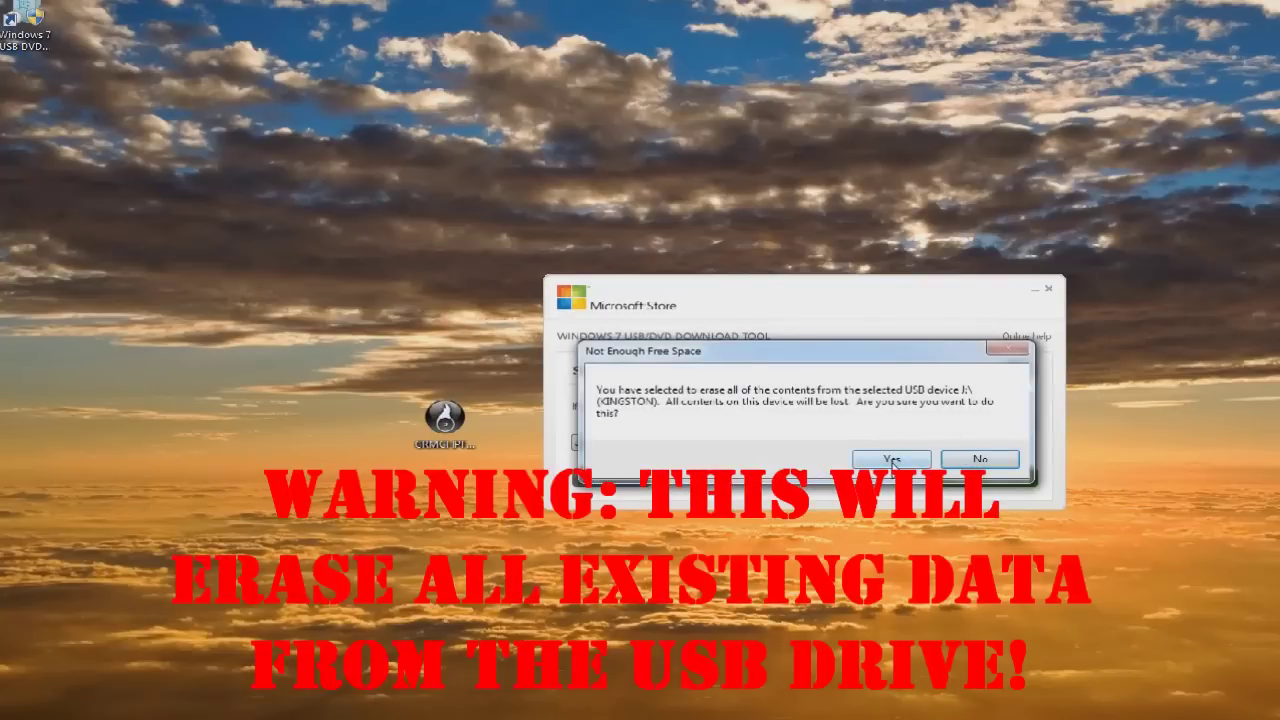
- Confirm erasing the KINGSTON drive so formatting and file copying begin
{"action": "left_click", "coordinate": [891, 460]}
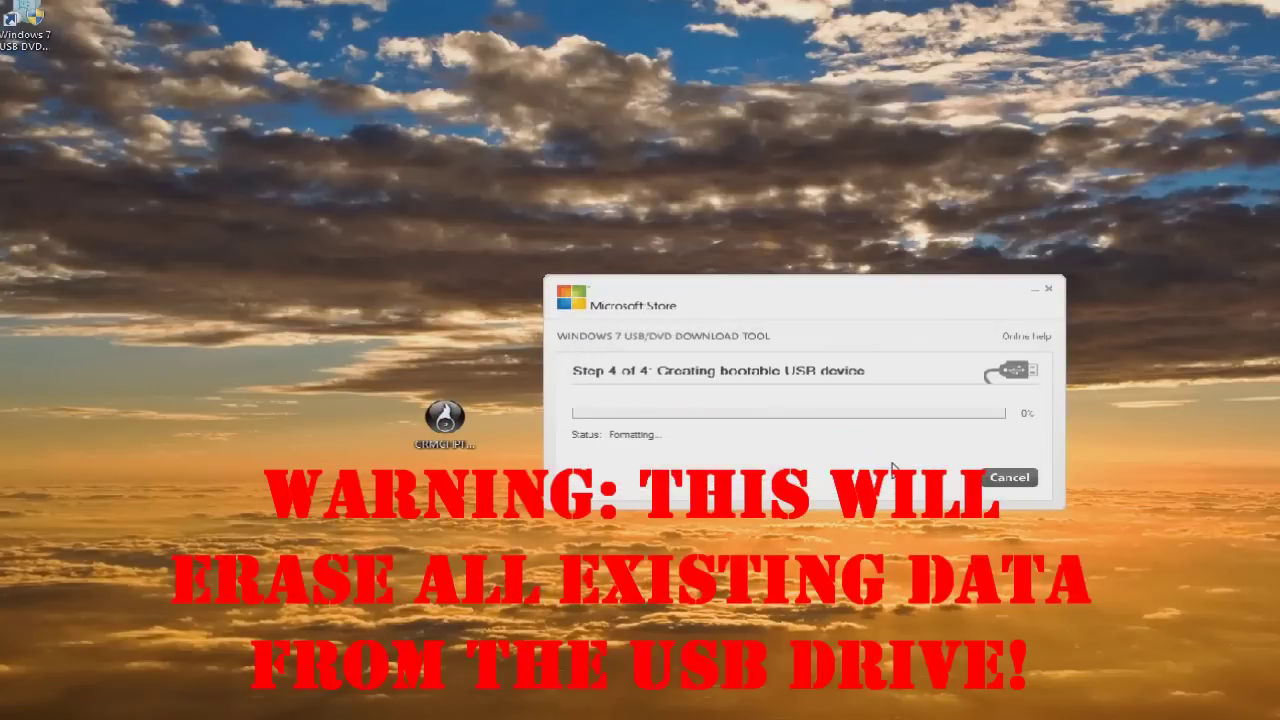